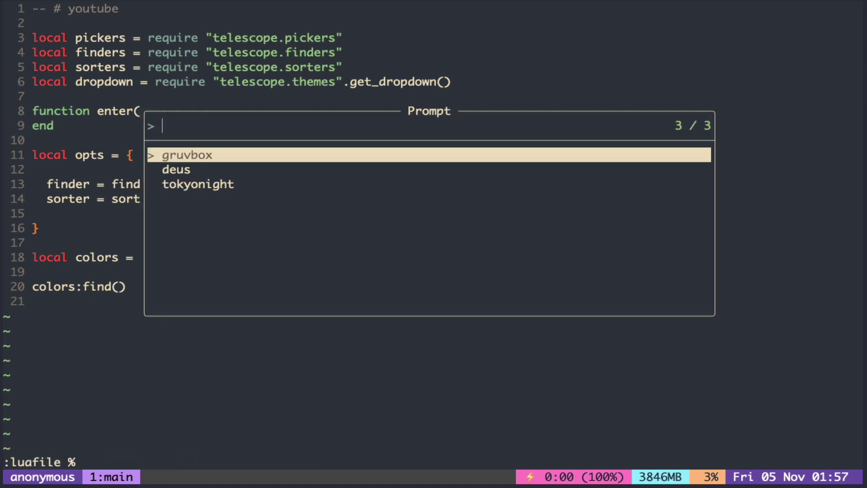
key(Return)
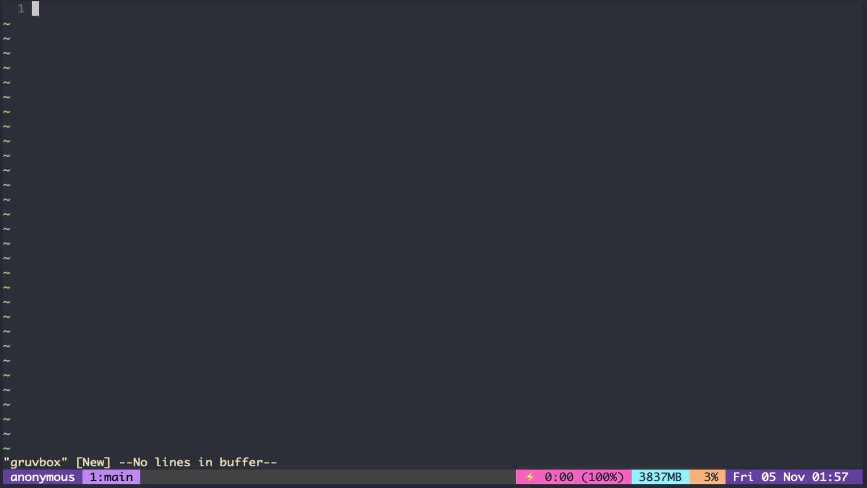
Add require lines for Telescope's actions and action_state modules at the top of the picker script.
key(ctrl+o)
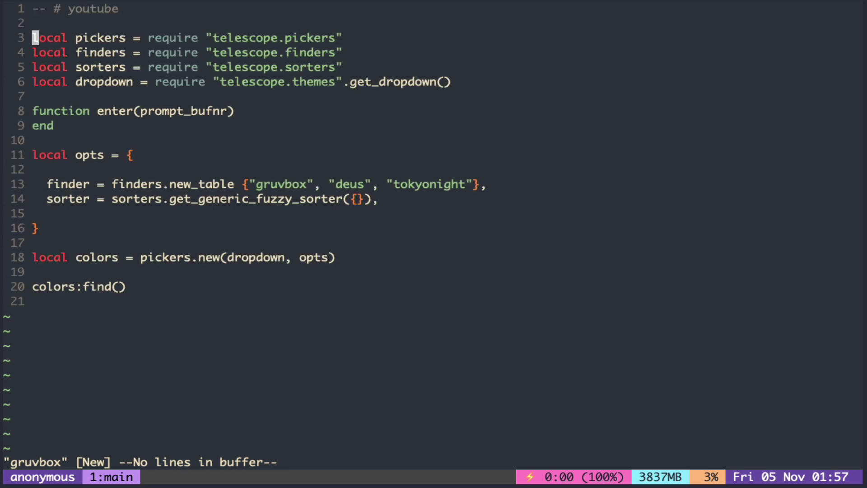
key(P)
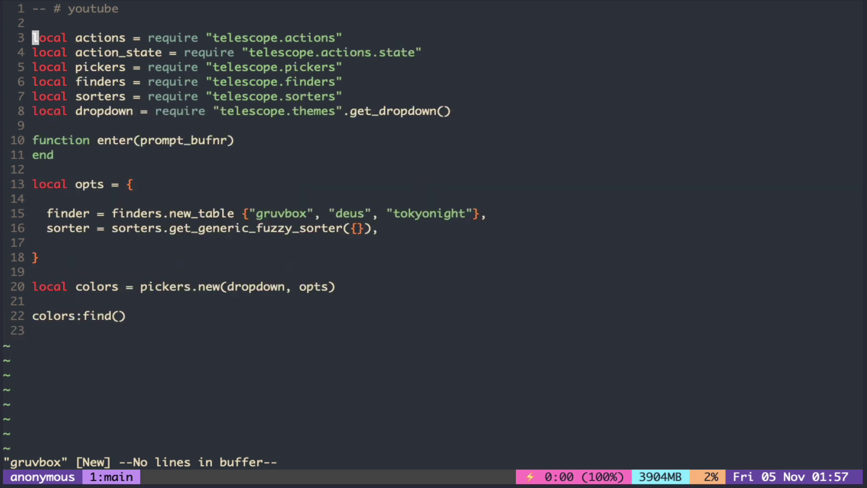
key(V)
key(j)
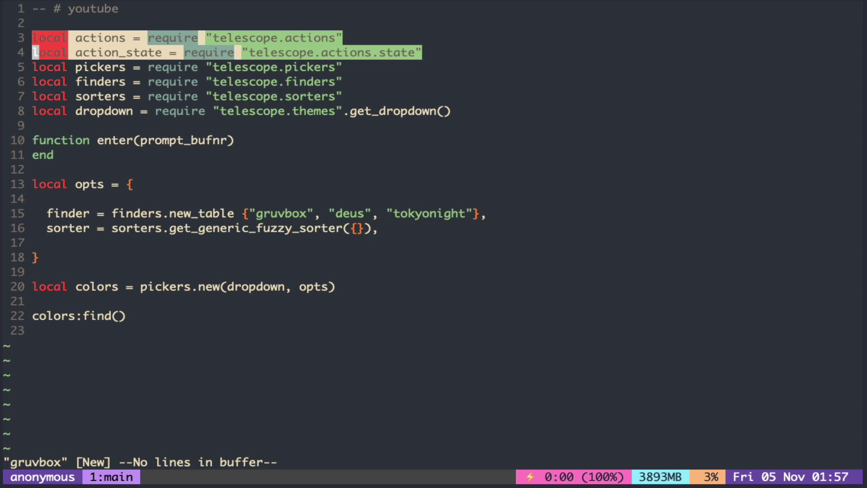
key(Escape)
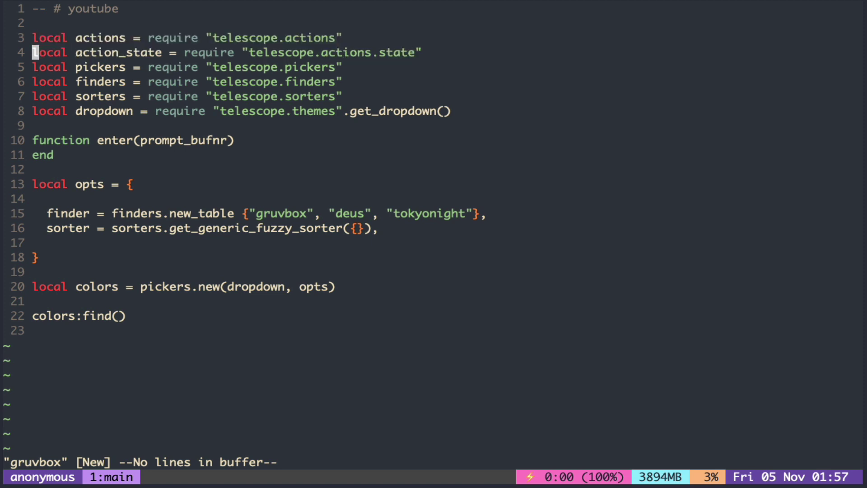
Add an attach_mappings block to opts mapping insert-mode <CR> to enter.
key(j)
key(j)
key(j)
key(j)
key(j)
key(j)
key(j)
key(j)
key(O)
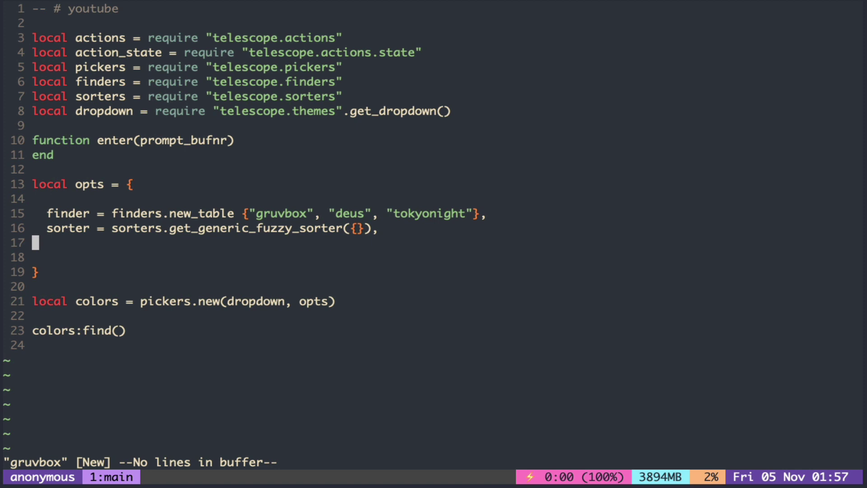
key(p)
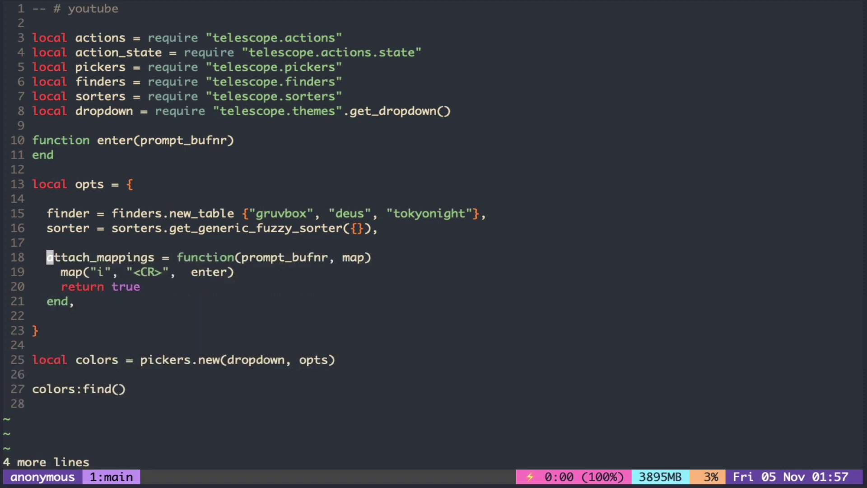
key(k)
In the enter function, fetch the selected entry and add print(vim.inspect(selected)).
key(k)
key(k)
key(k)
key(k)
key(k)
key(k)
key(k)
key(o)
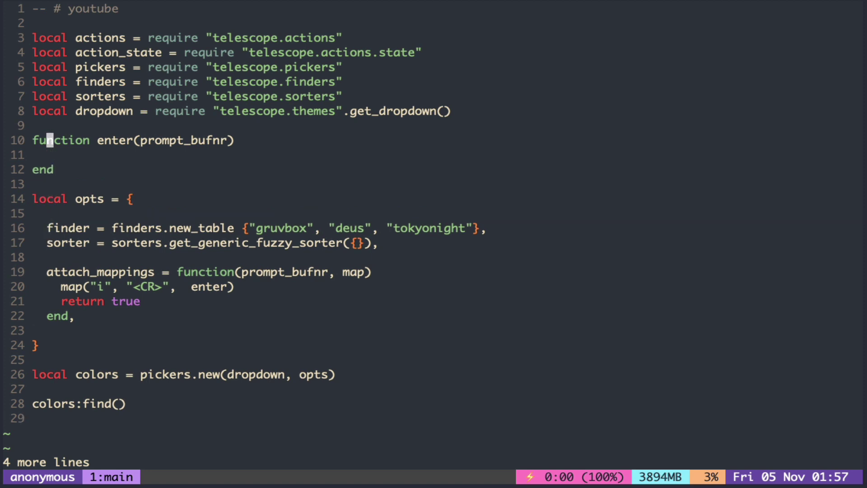
text(Sloc)
text(al selecte)
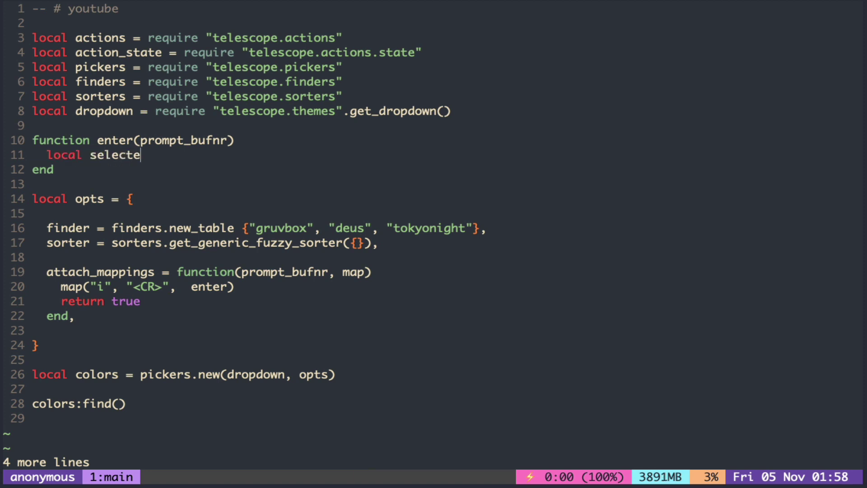
text(d = )
text(ac)
key(ctrl+n)
key(ctrl+n)
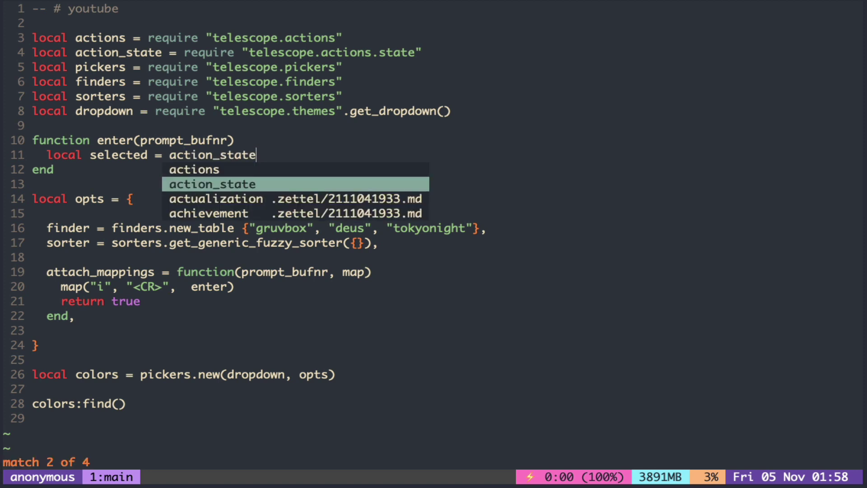
text(.get_)
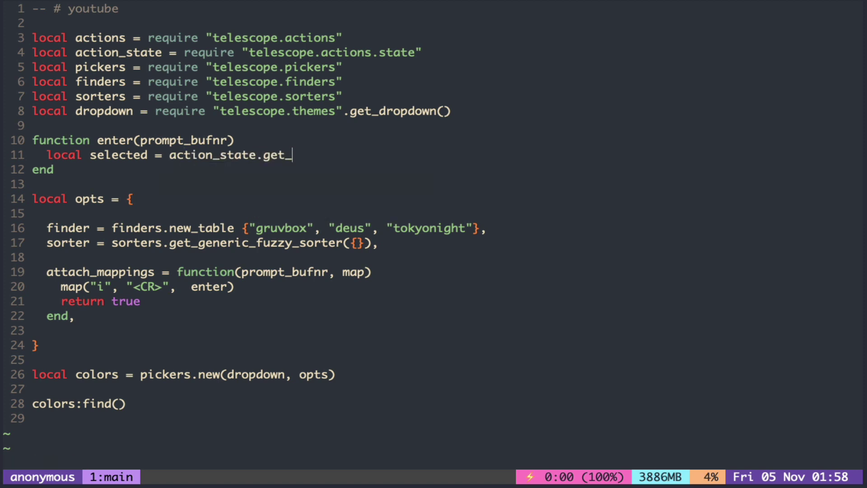
text(selected)
text(_entry)
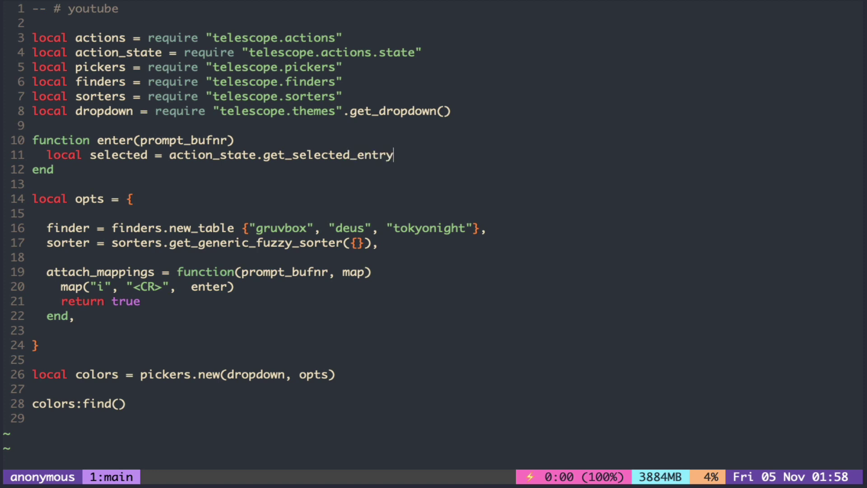
text(()
key(Return)
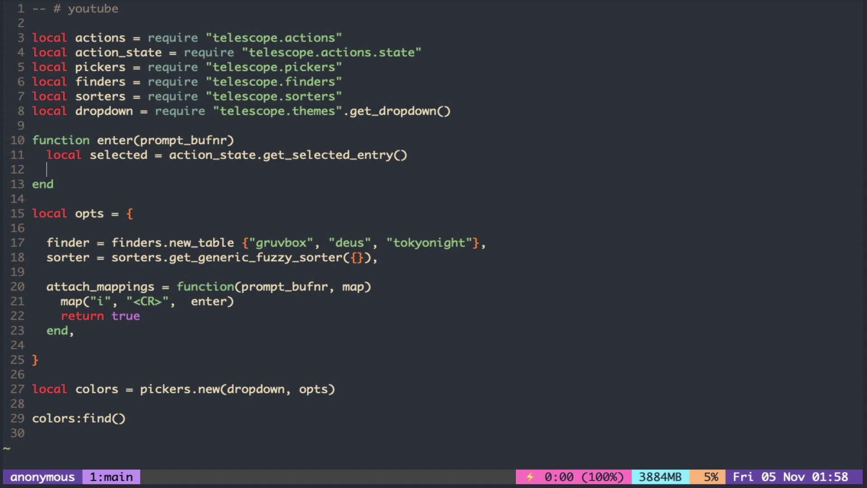
text(print)
text((vim.ins)
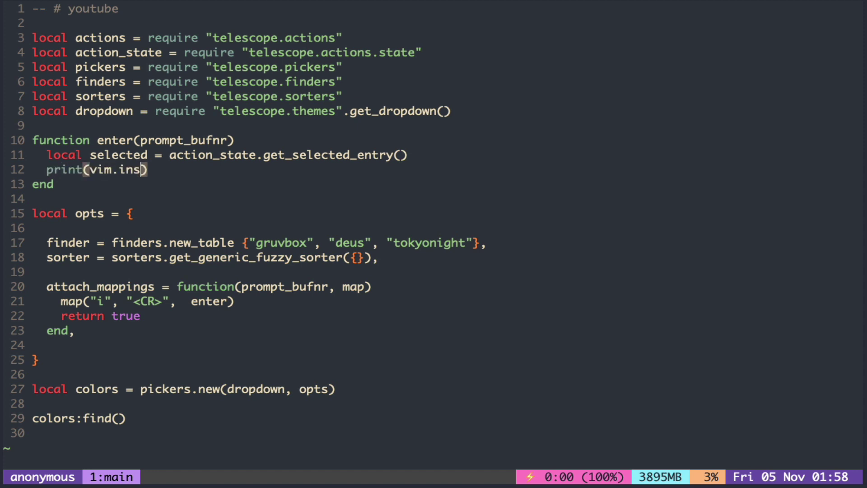
text(pect(se)
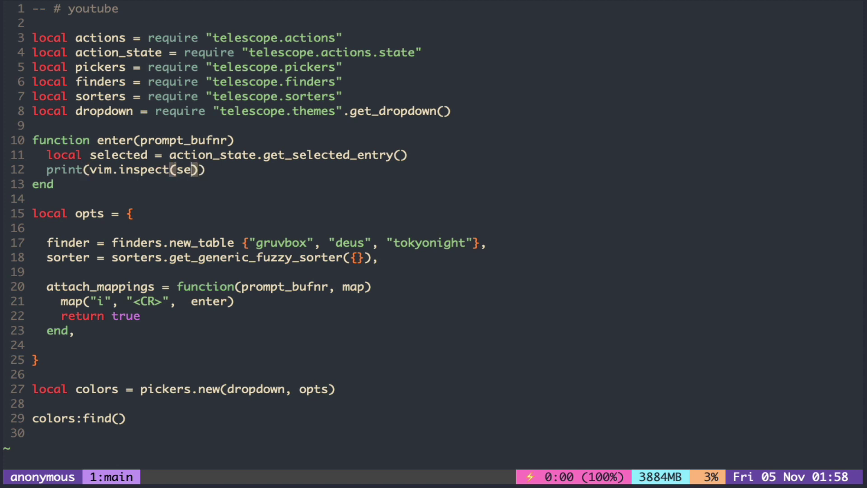
key(ctrl+n)
key(Escape)
text(:w)
key(Return)
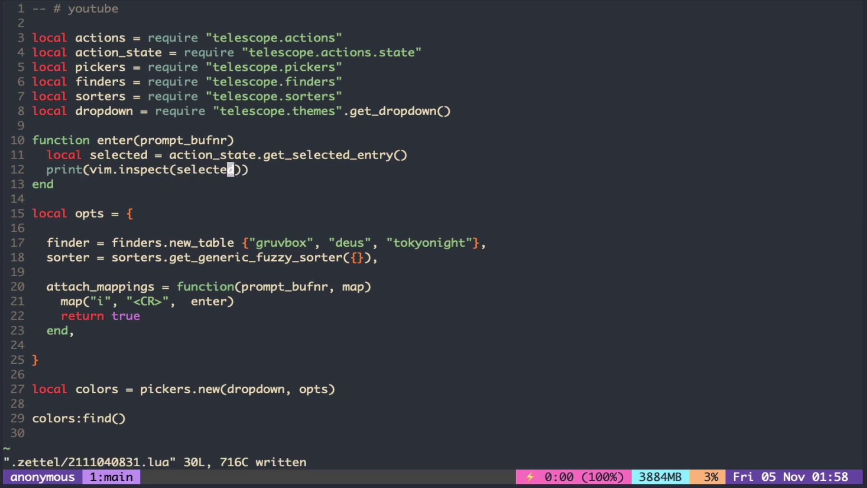
text(:luafile %)
key(Return)
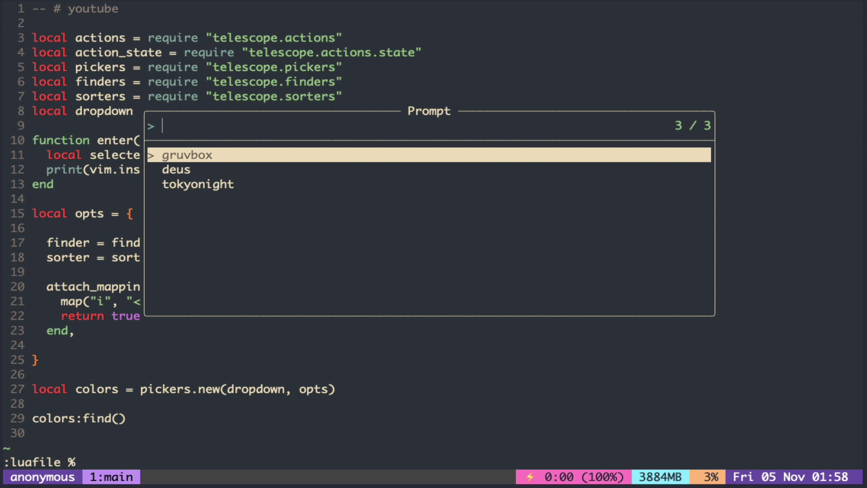
key(Return)
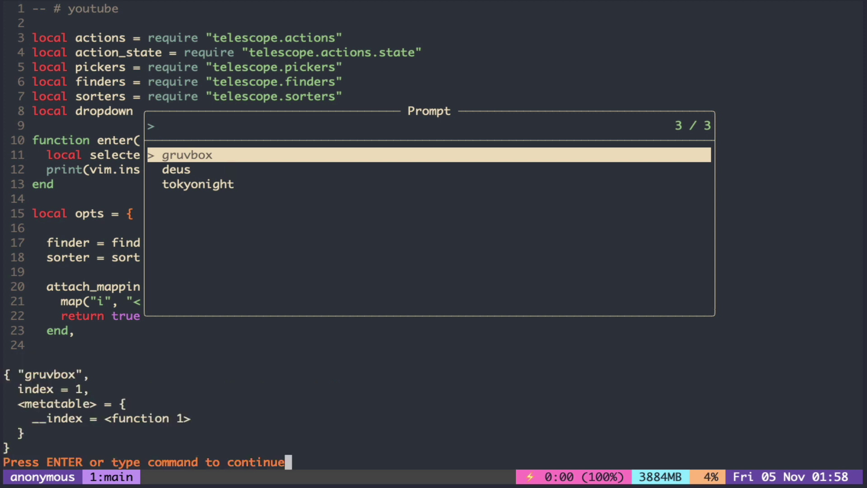
key(Return)
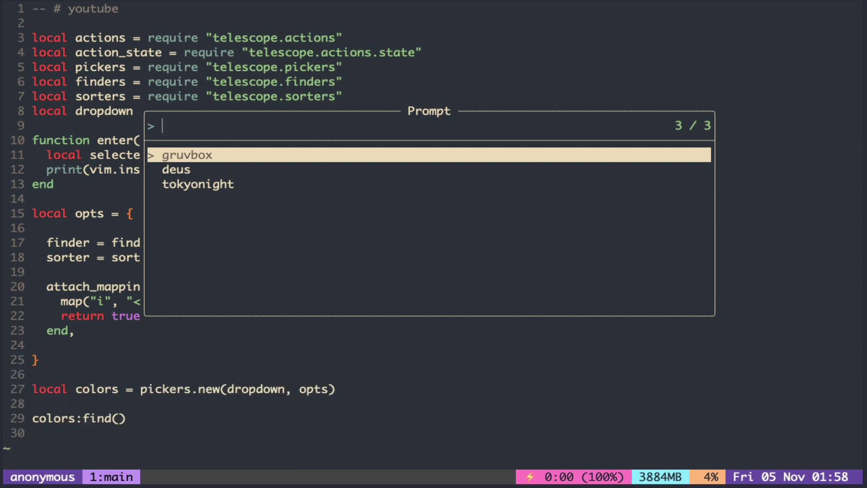
key(Escape)
key(Escape)
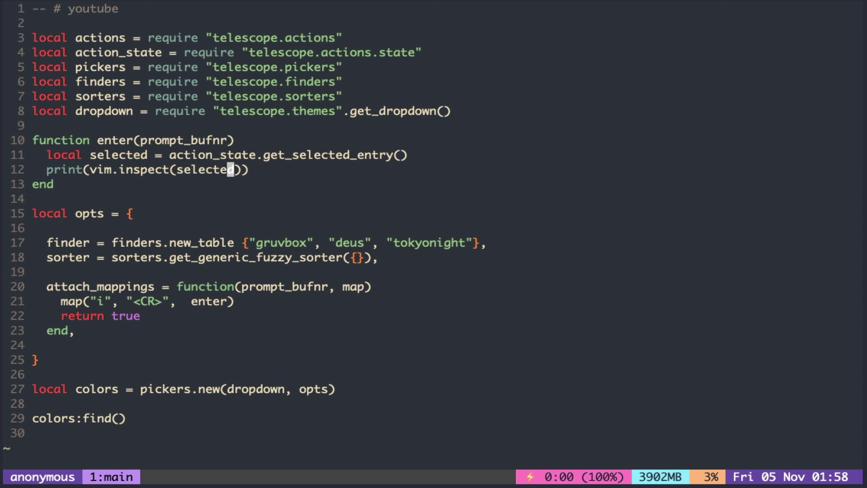
Comment out the debug print line and add two blank lines inside the enter function.
key(g)
key(c)
key(c)
key(bracketright)
key(space)
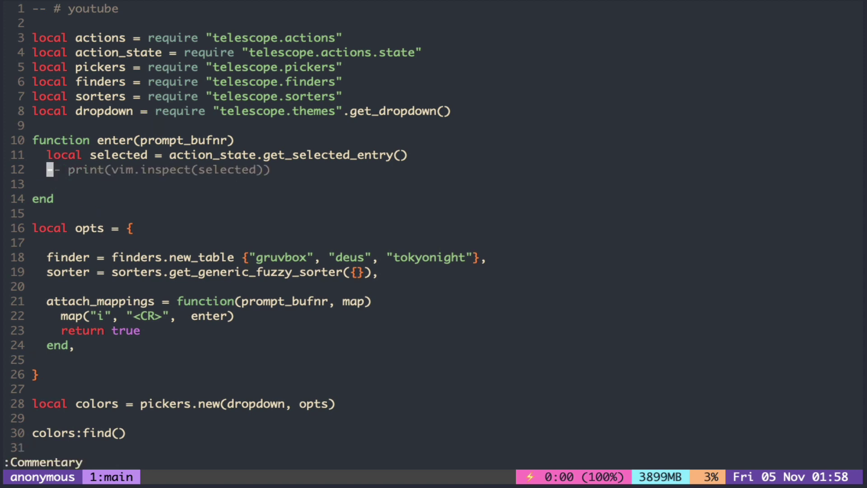
key(bracketright)
key(space)
key(j)
key(S)
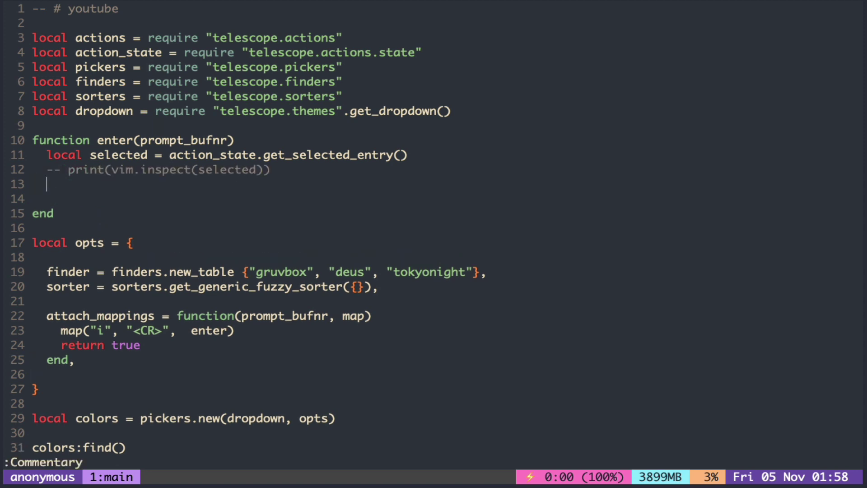
text(local )
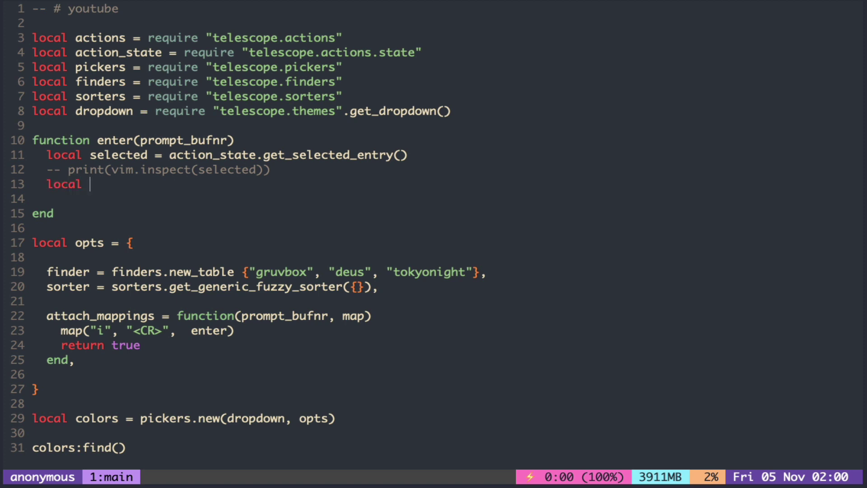
text(cmd = 'c)
text(olorscheme)
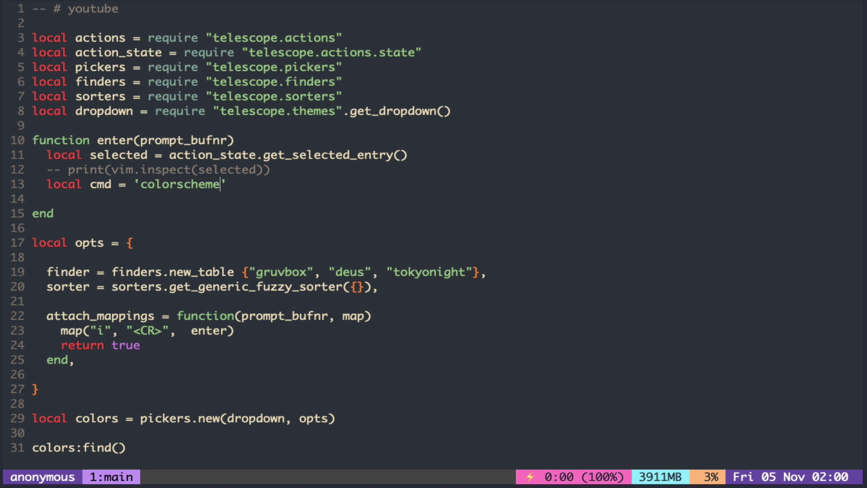
text( ' )
text(.. sele)
Run "local cmd = 'colorscheme ' .. selected[1]" via vim.cmd(cmd), then start actions.close(prompt_bufnr).
key(ctrl+n)
text([1)
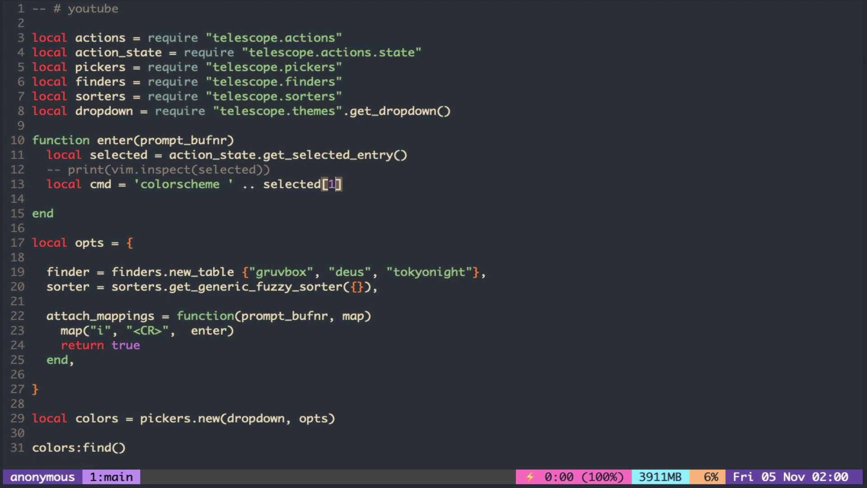
key(Escape)
text(j)
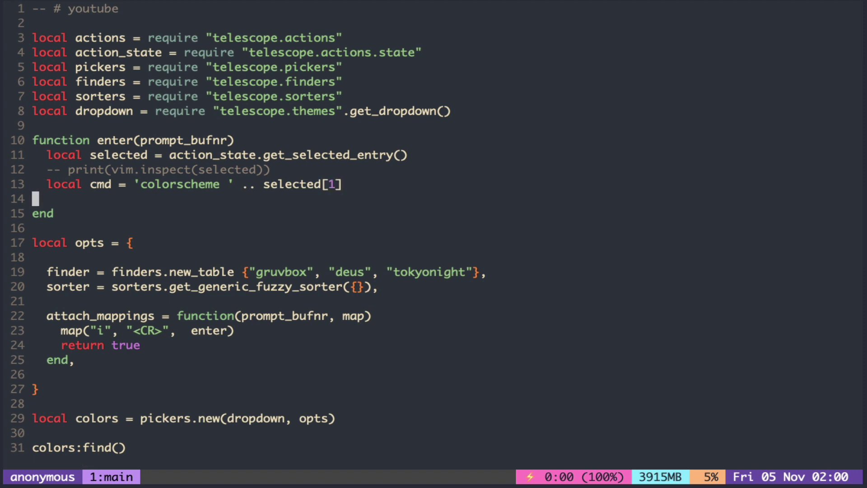
text(vim.cmd)
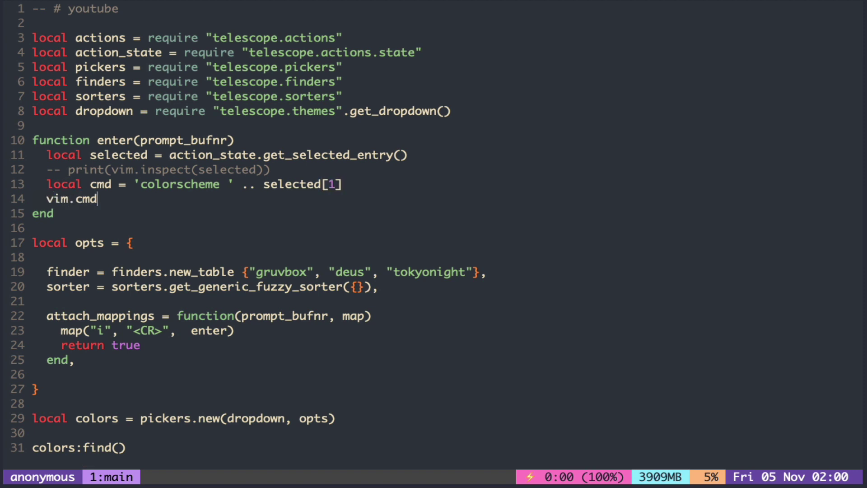
text((cmd))
key(Return)
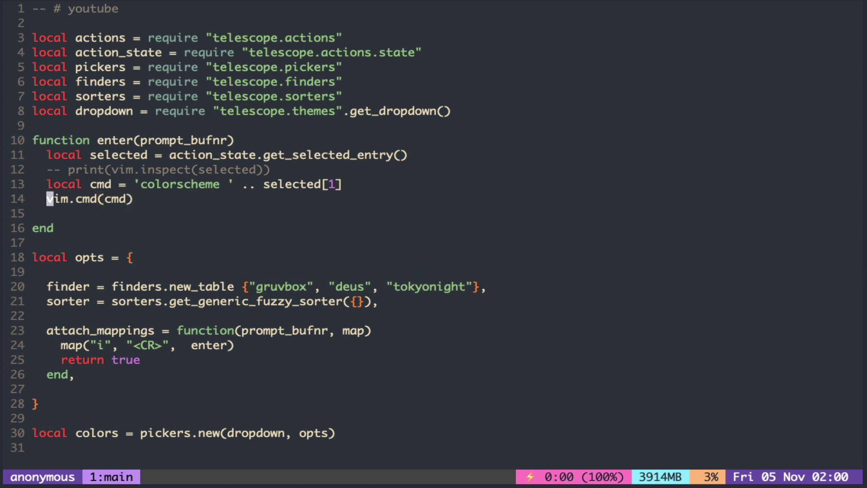
text(ac)
key(ctrl+n)
text(tions.)
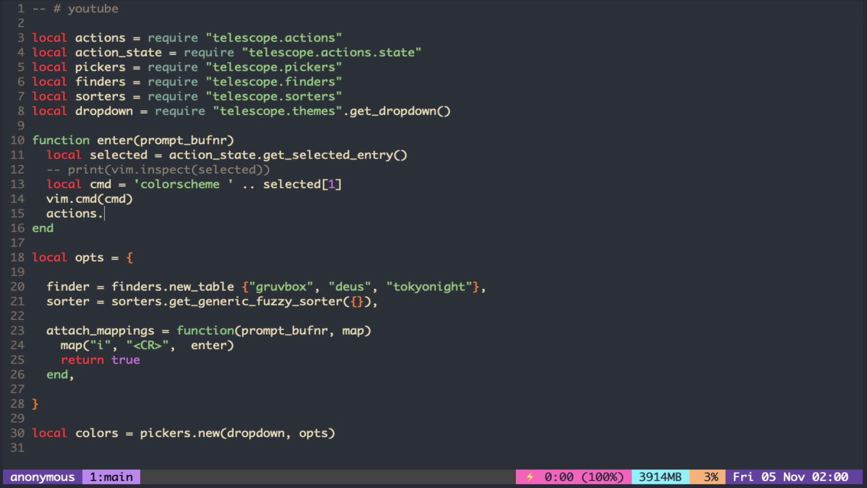
text(close(pro)
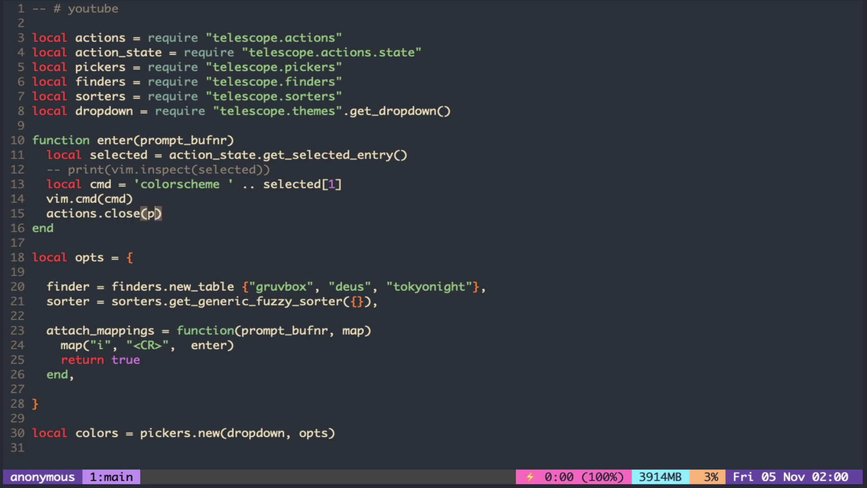